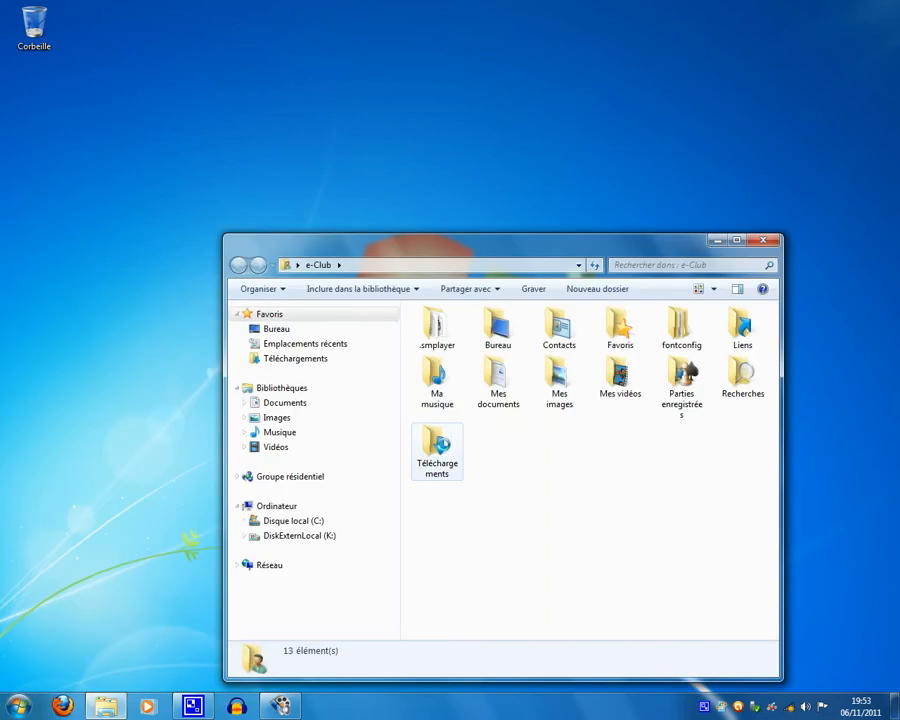
Step: Launch OOo_3.3.0_Win_x86_install-wJRE_fr.exe from the Téléchargements folder and unpack its installation files to the proposed destination folder
double_click(437, 447)
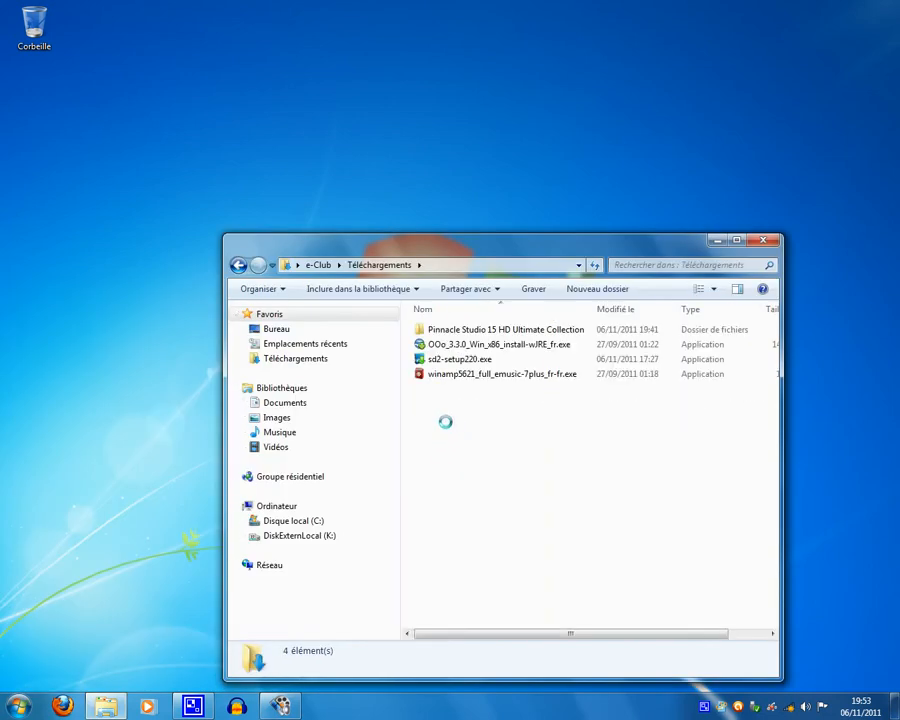
left_click(496, 345)
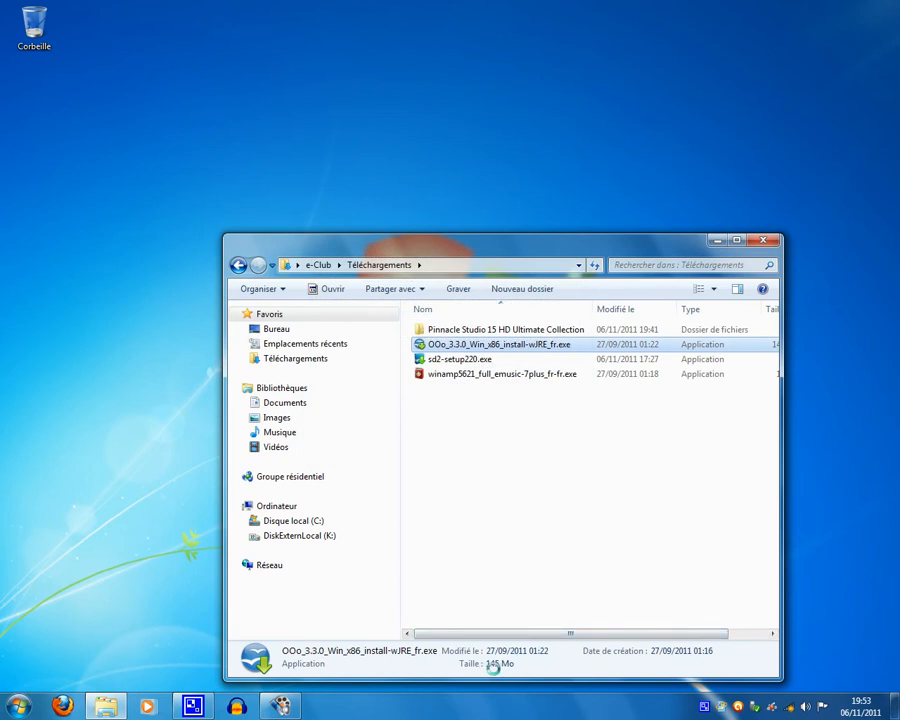
double_click(530, 345)
left_click(487, 363)
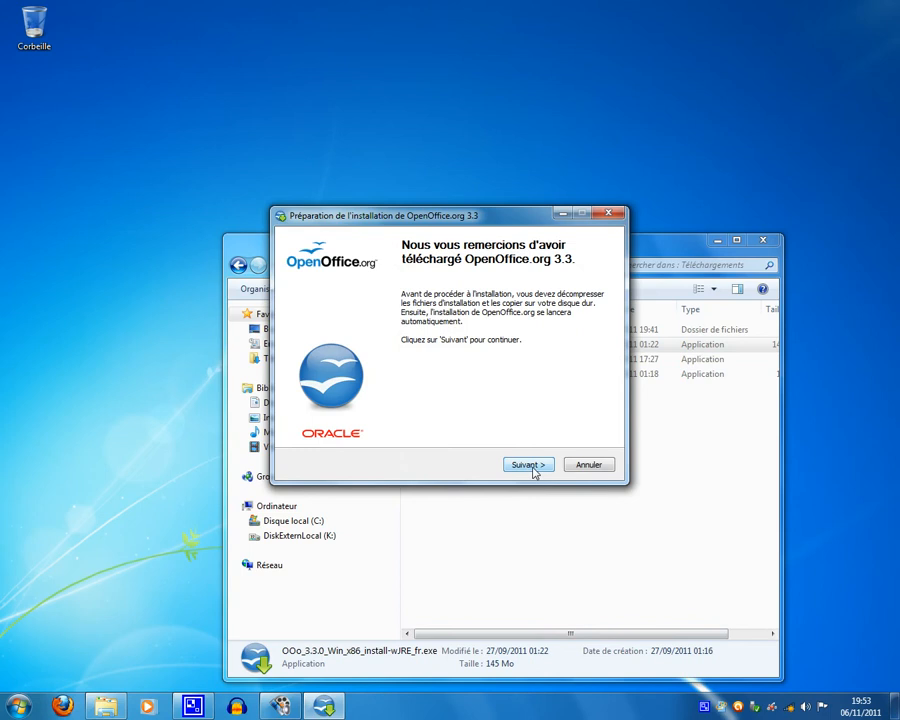
left_click(533, 468)
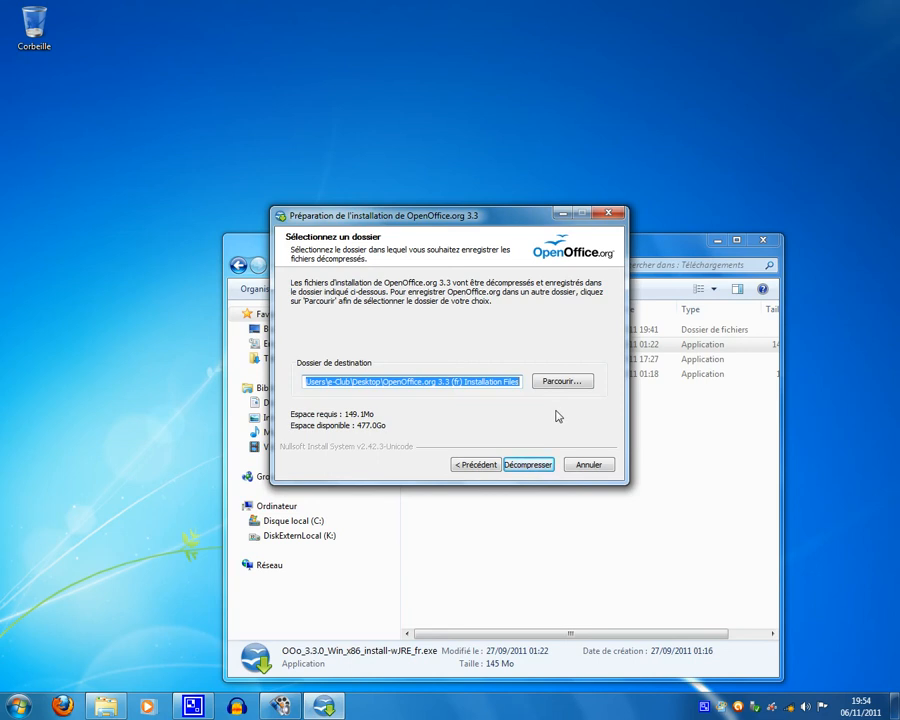
left_click(540, 470)
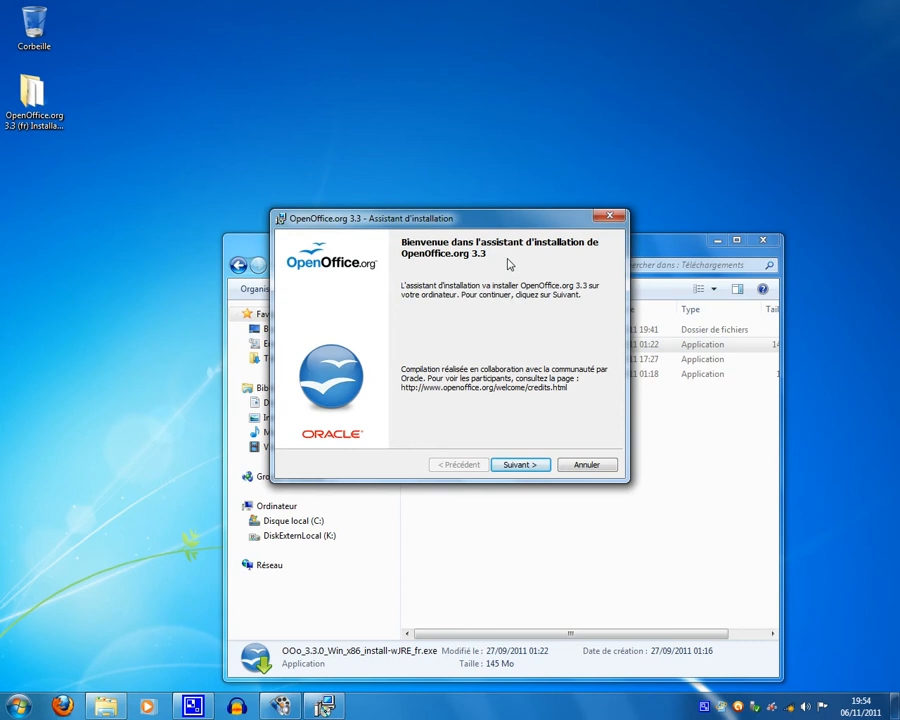
Step: Set the program to install for all system users and choose the custom installation type (Installation personnalisée)
left_click(534, 466)
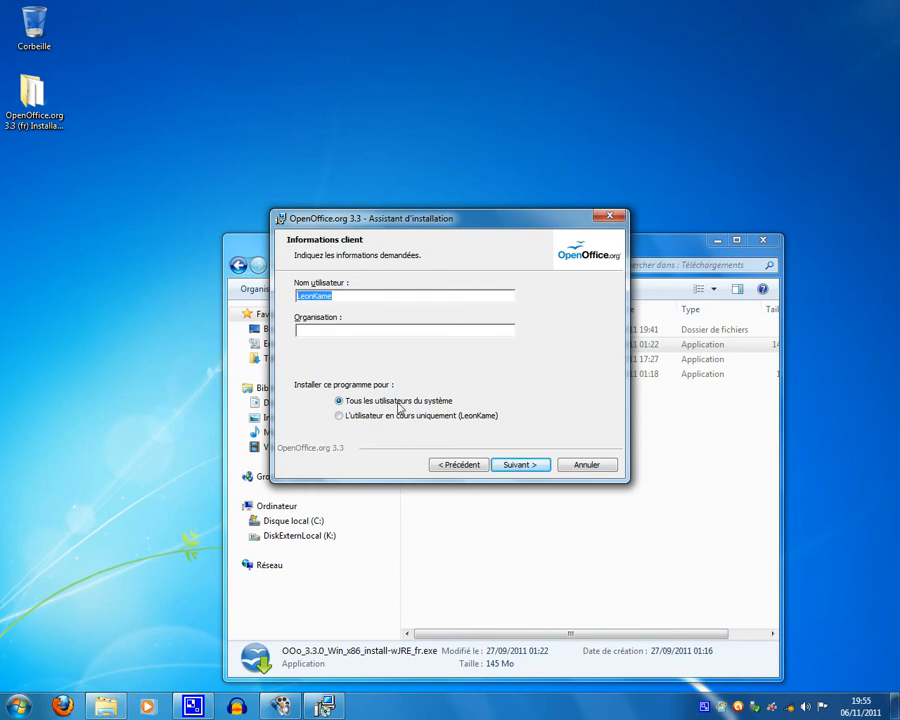
left_click(397, 402)
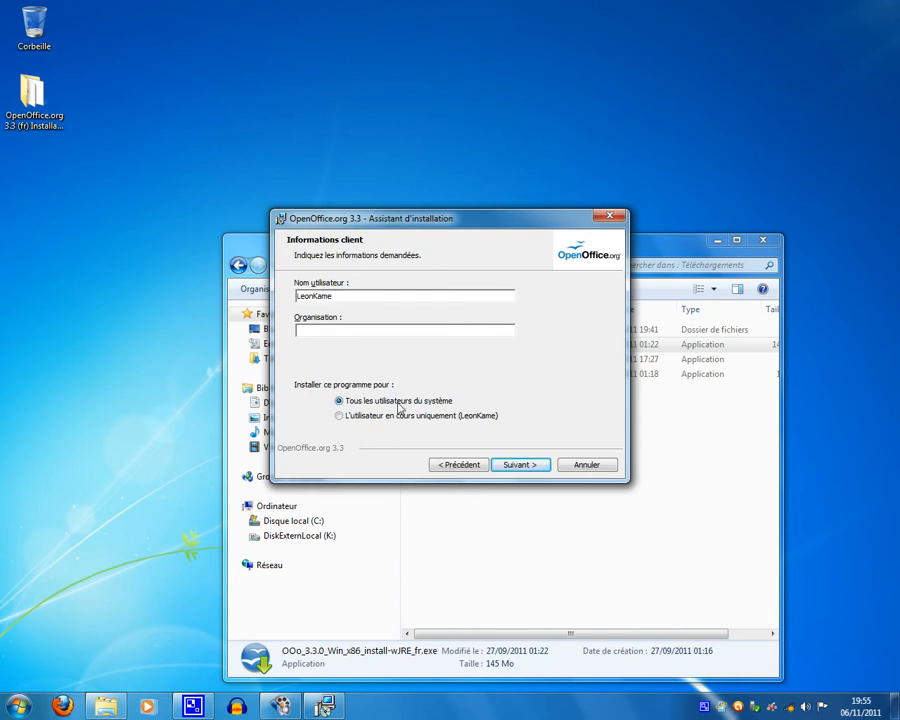
left_click(517, 465)
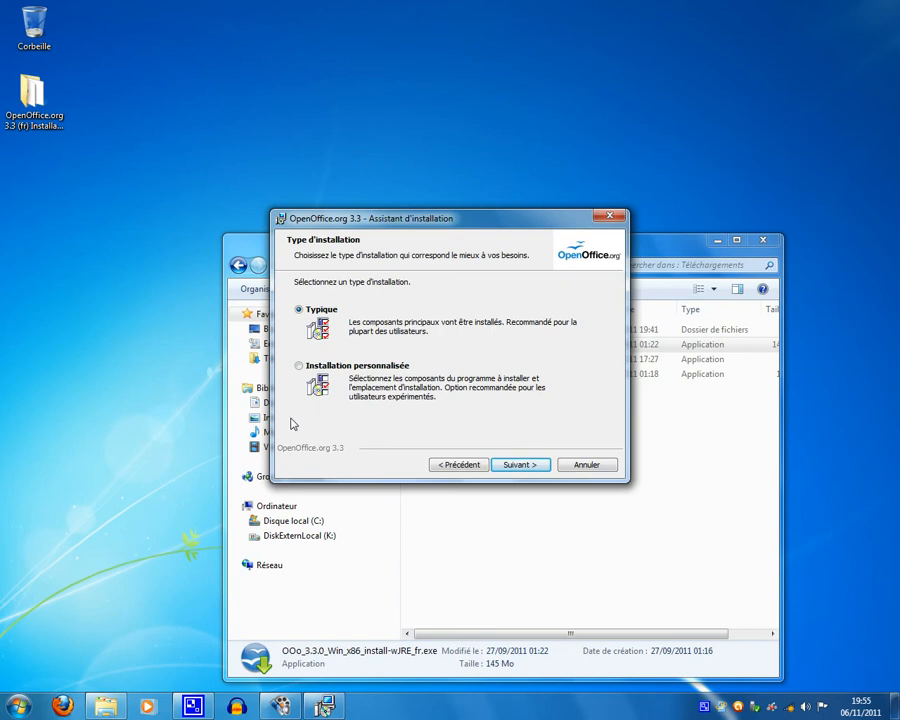
left_click(298, 367)
left_click(536, 466)
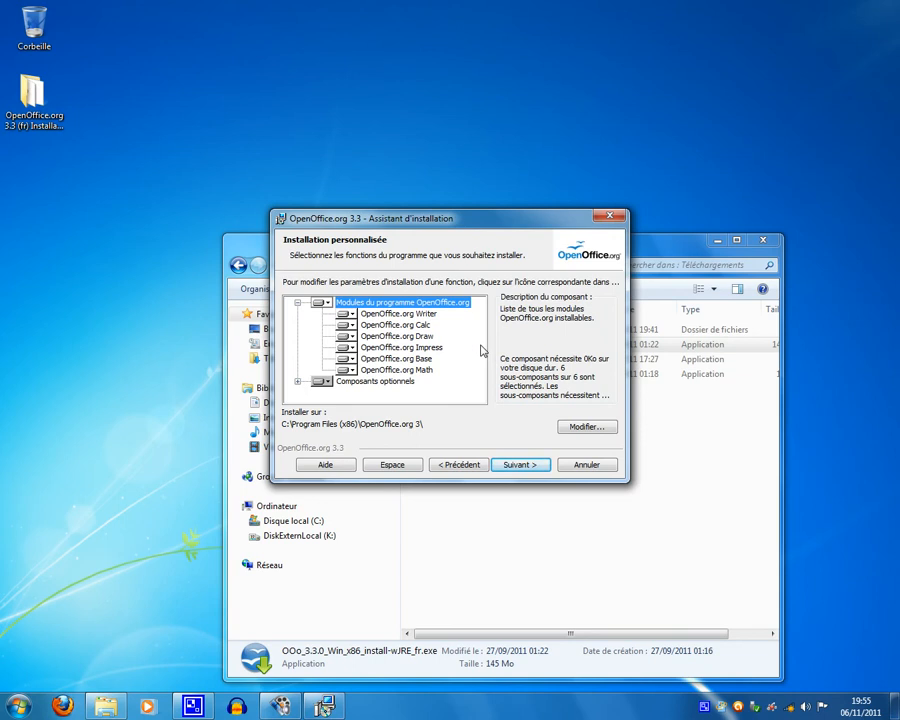
Step: Expand Composants optionnels and review the installation choices offered for that component group
left_click(297, 381)
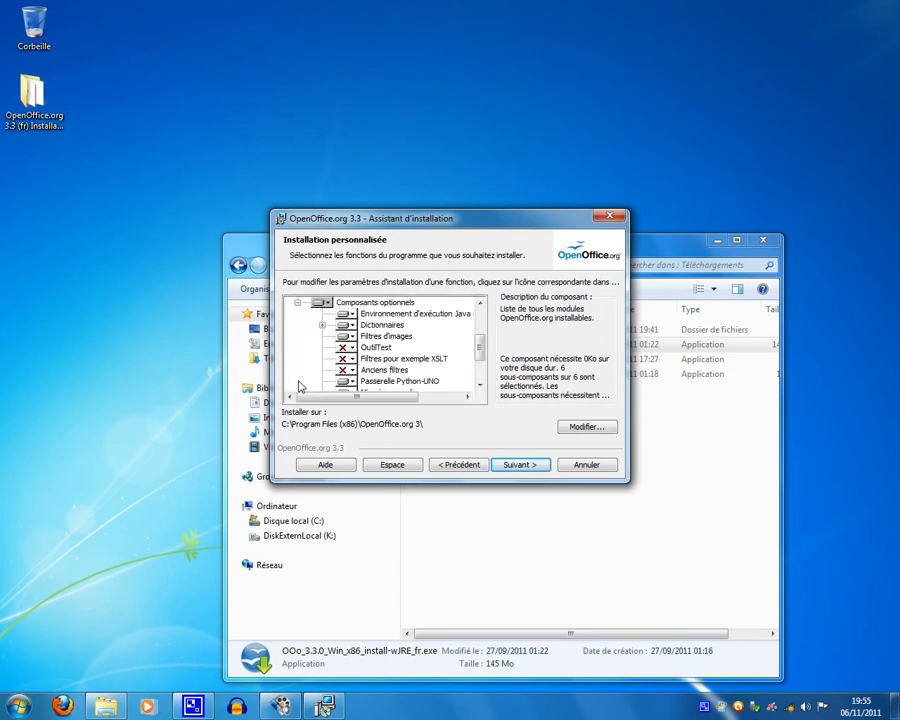
left_click(327, 306)
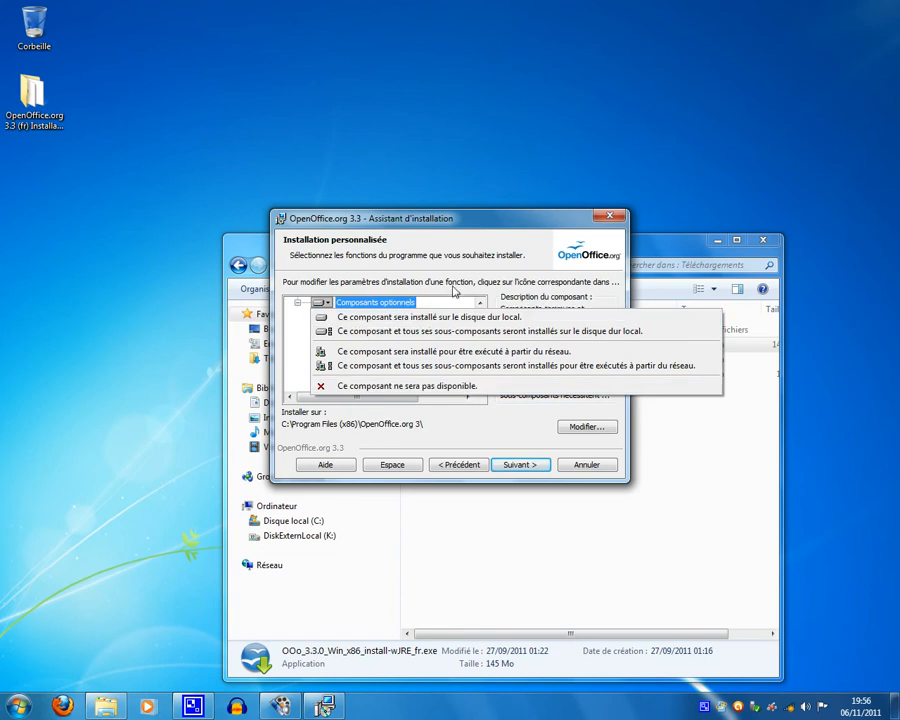
left_click(455, 284)
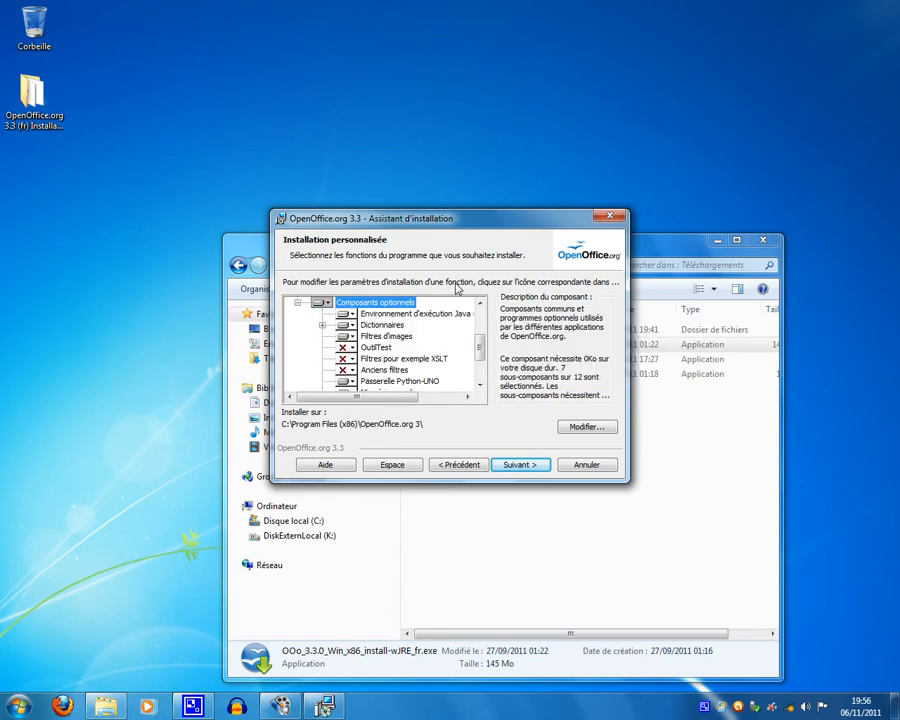
left_click(321, 302)
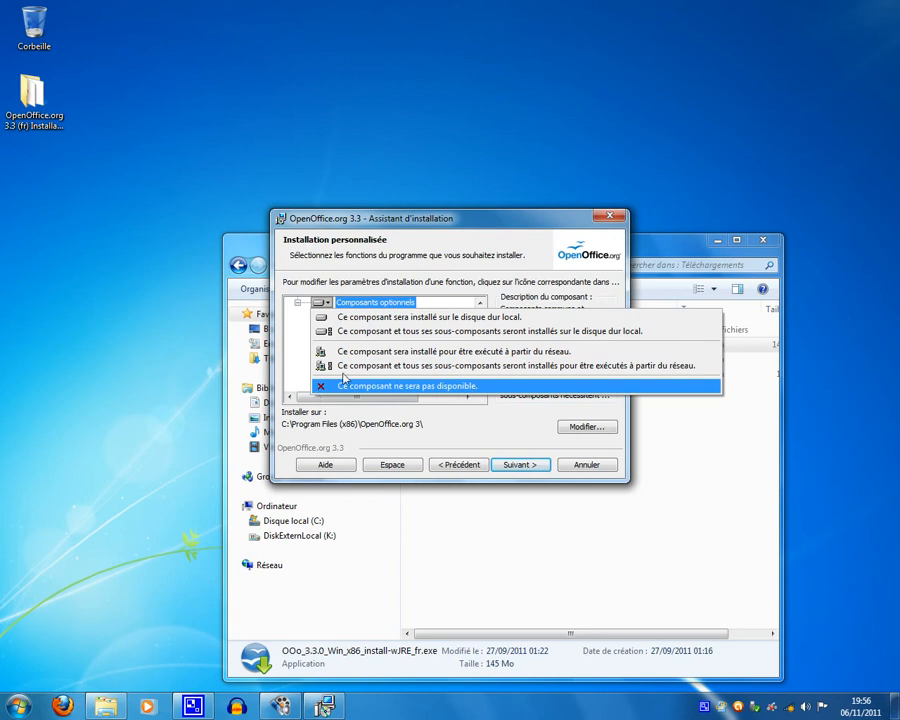
left_click(421, 268)
scroll(427, 336, "up", 3)
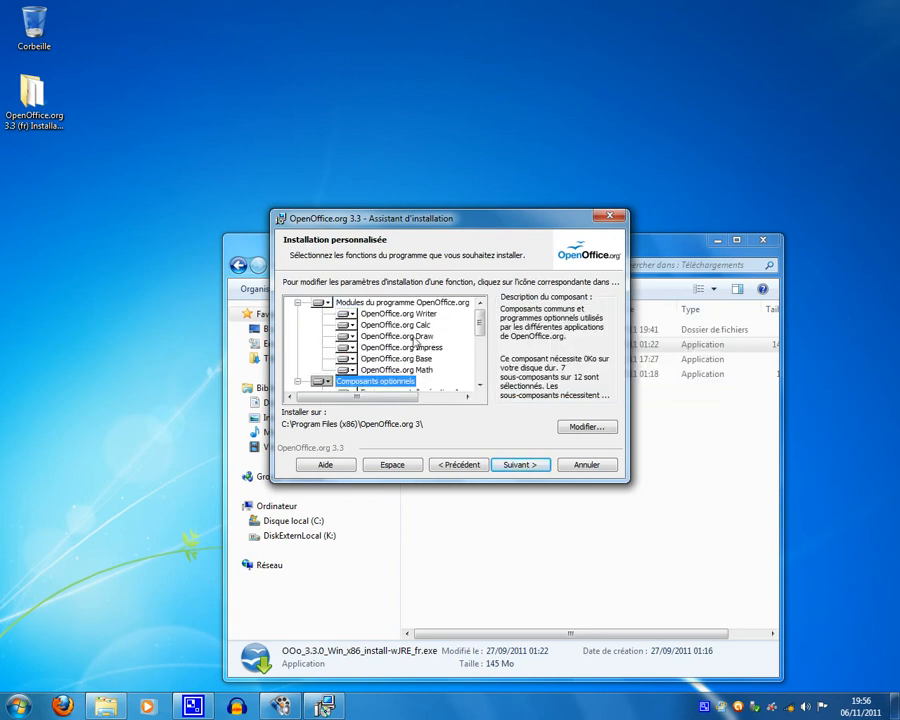
Step: Set OpenOffice.org Writer, Calc and Impress to install with all their sub-components on the local hard disk
left_click(350, 315)
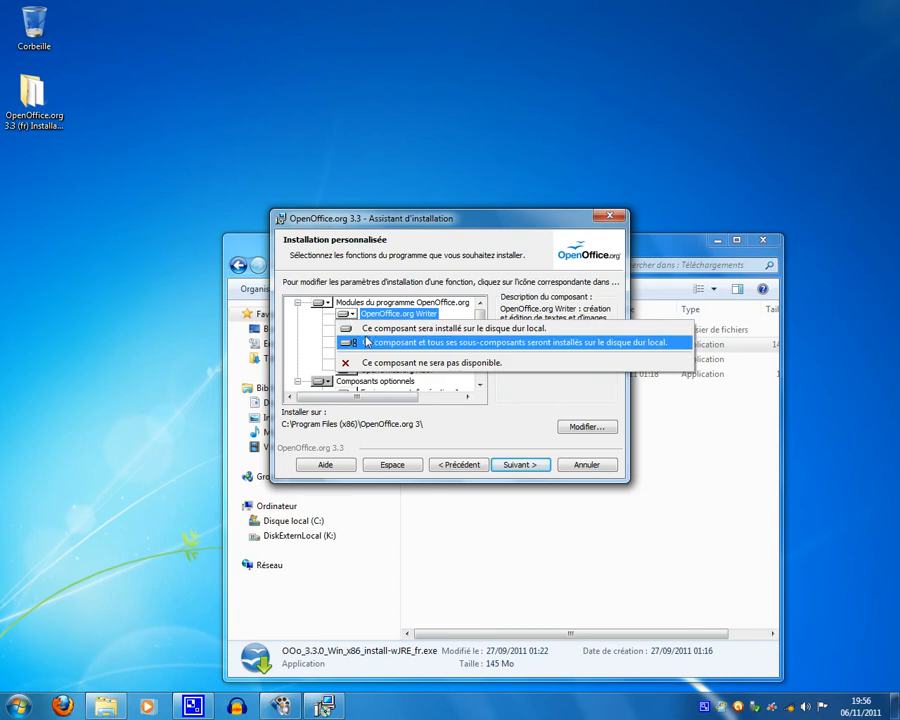
left_click(372, 344)
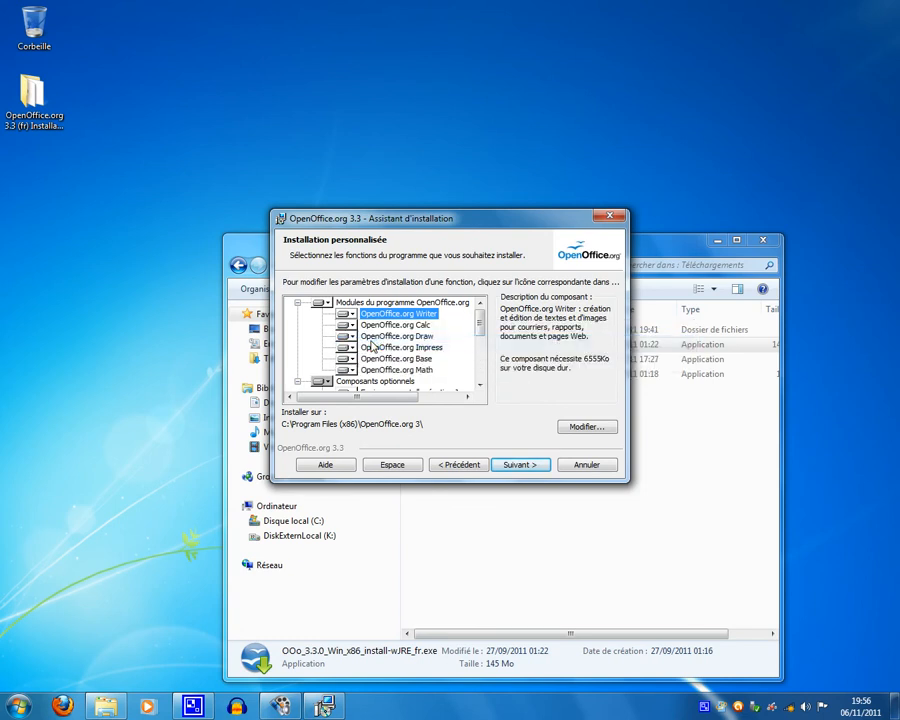
left_click(346, 325)
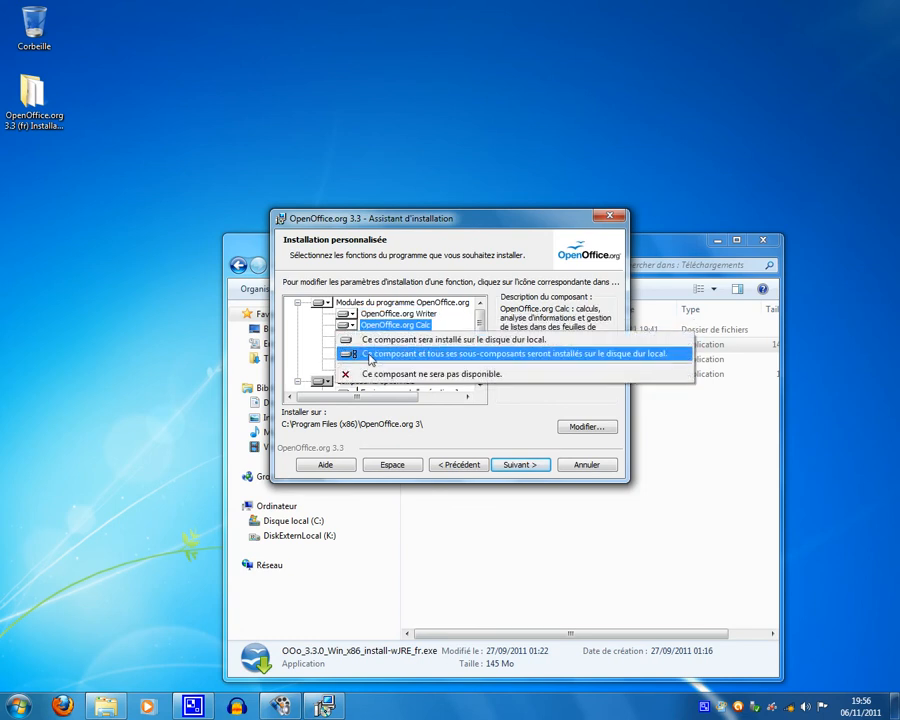
left_click(370, 354)
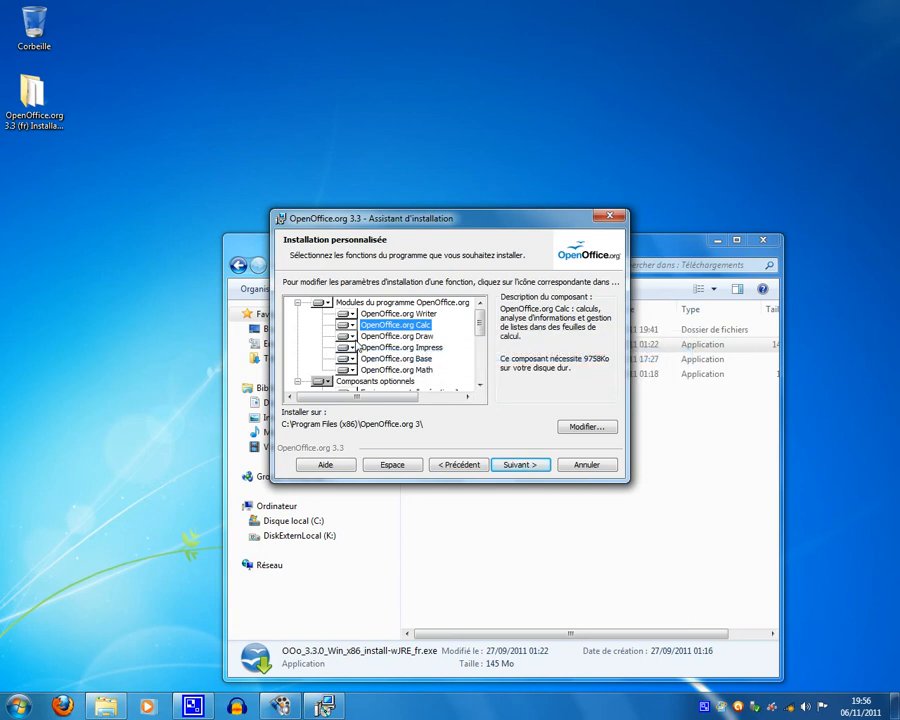
left_click(346, 336)
left_click(353, 348)
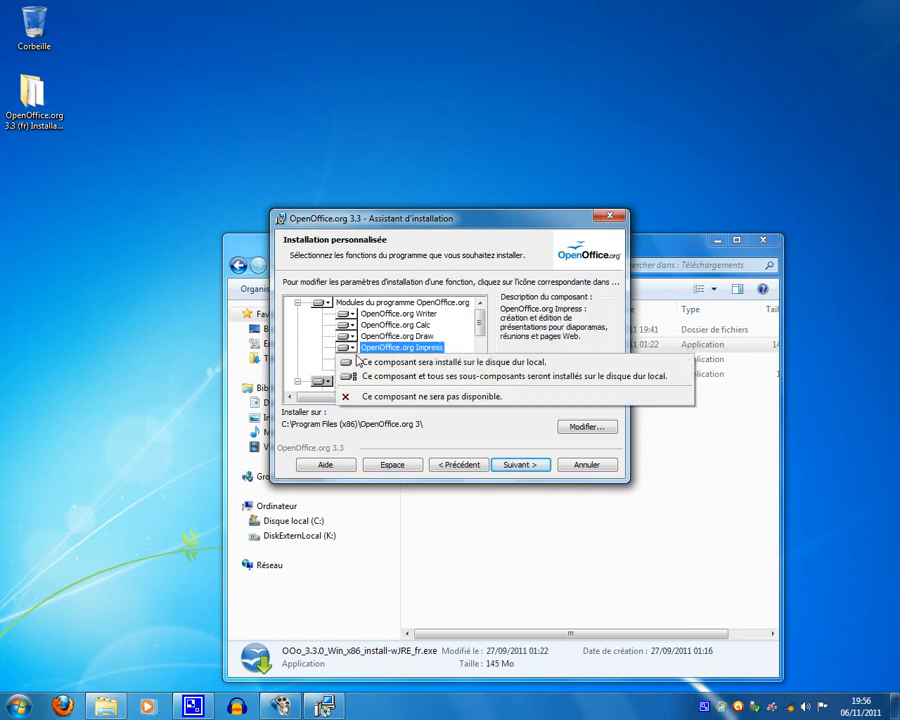
left_click(363, 375)
Step: Exclude OpenOffice.org Base from the installation and restore it with all its sub-components on the local hard disk
left_click(354, 359)
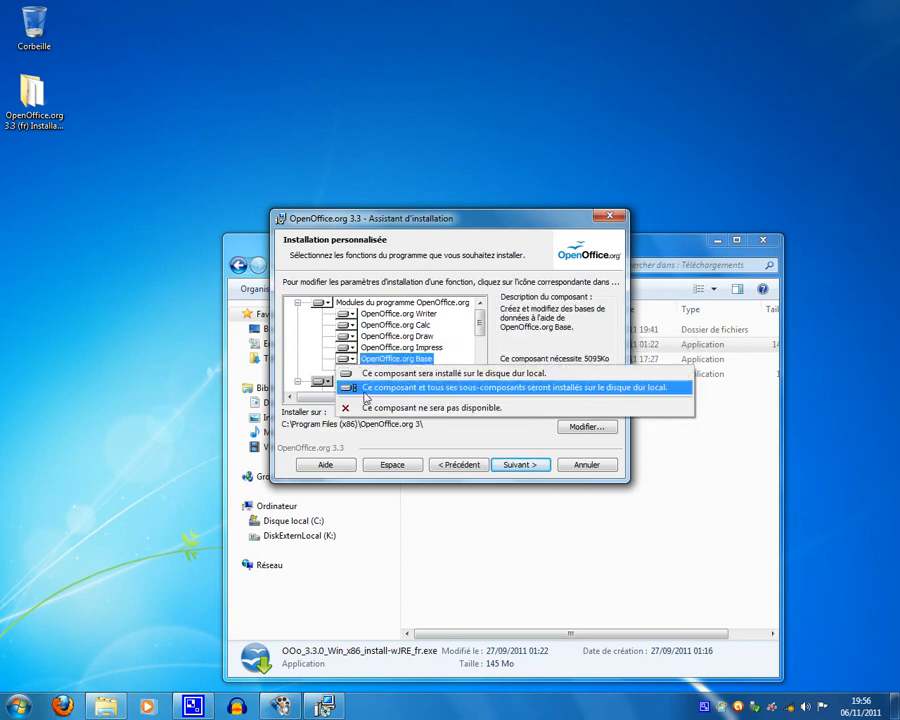
left_click(420, 407)
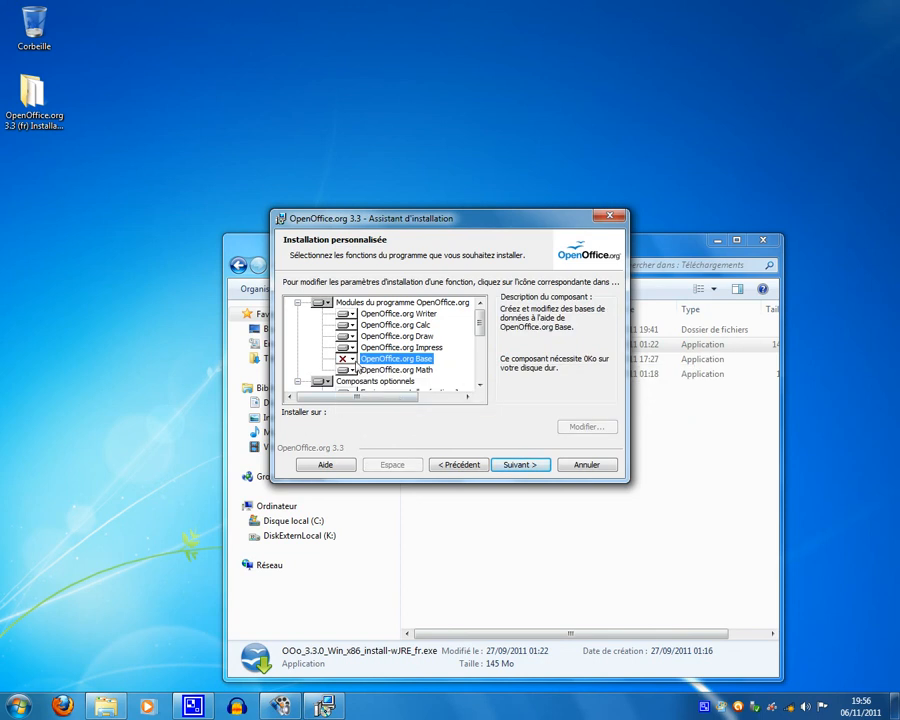
left_click(350, 359)
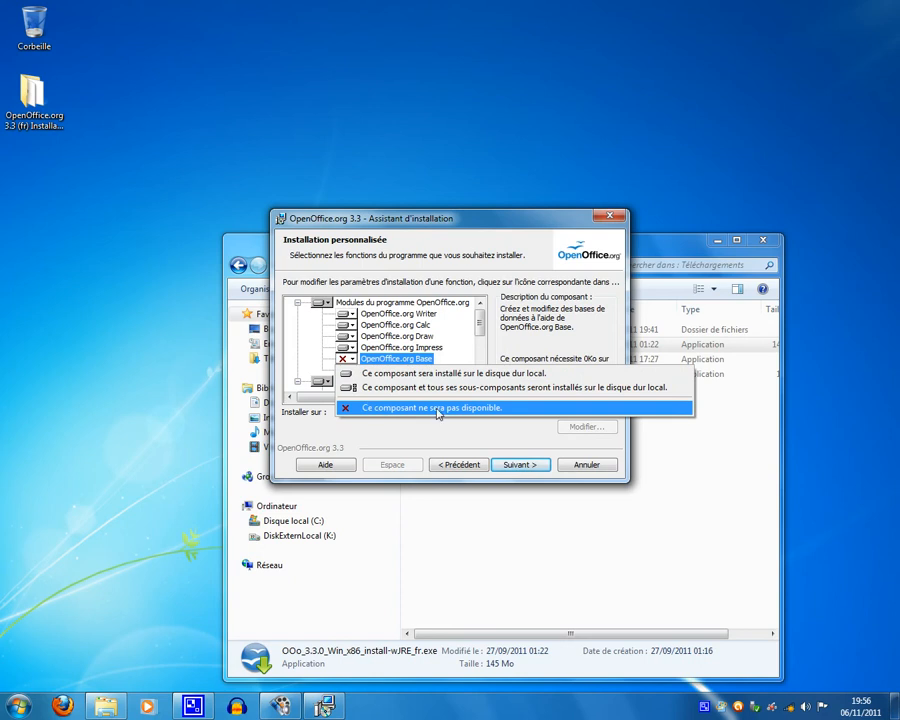
left_click(440, 409)
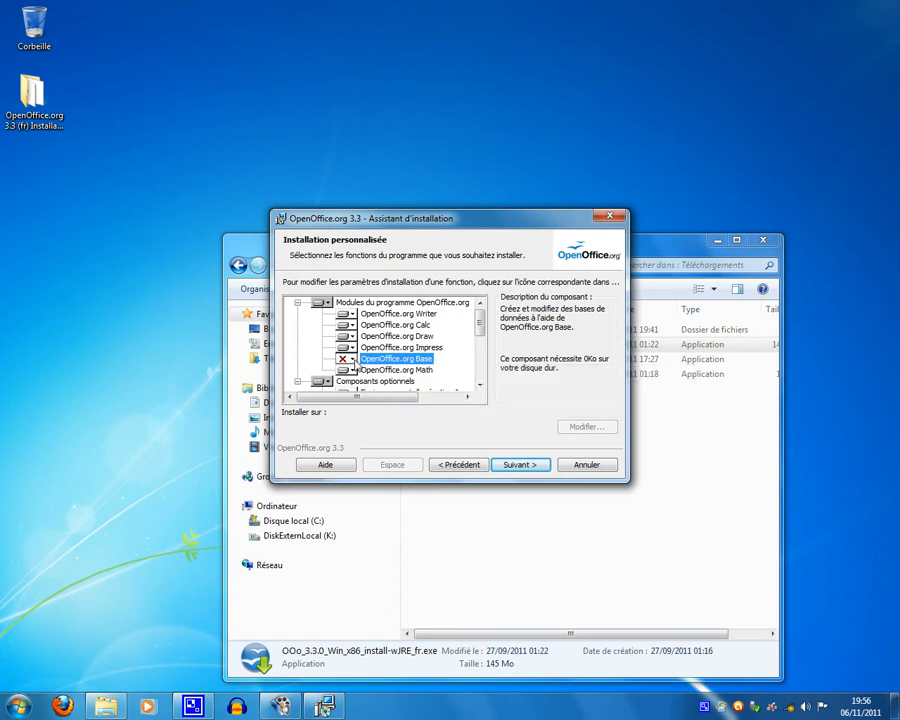
left_click(352, 362)
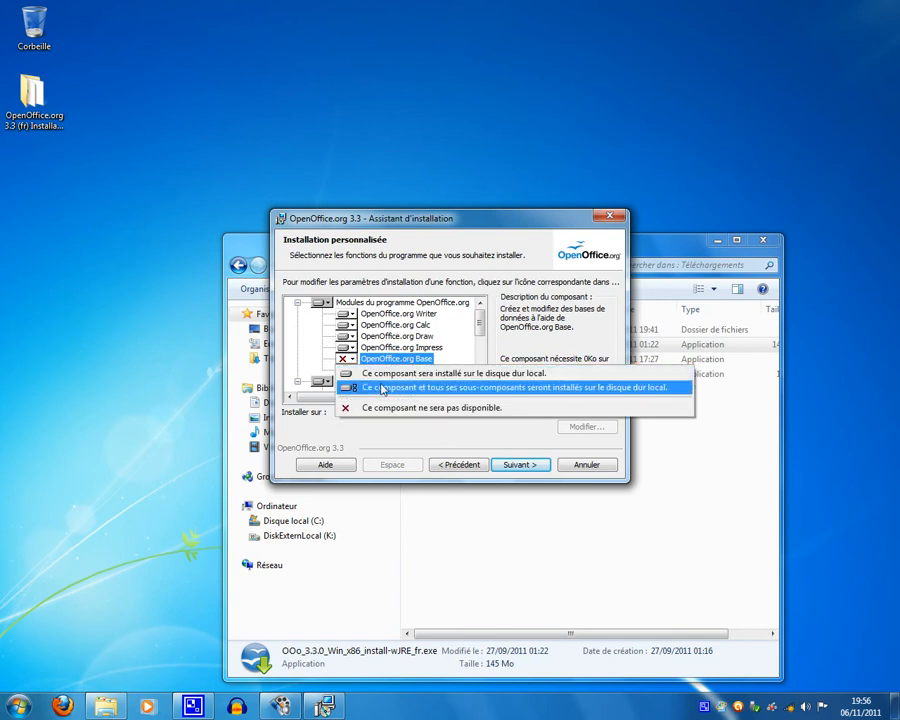
left_click(381, 388)
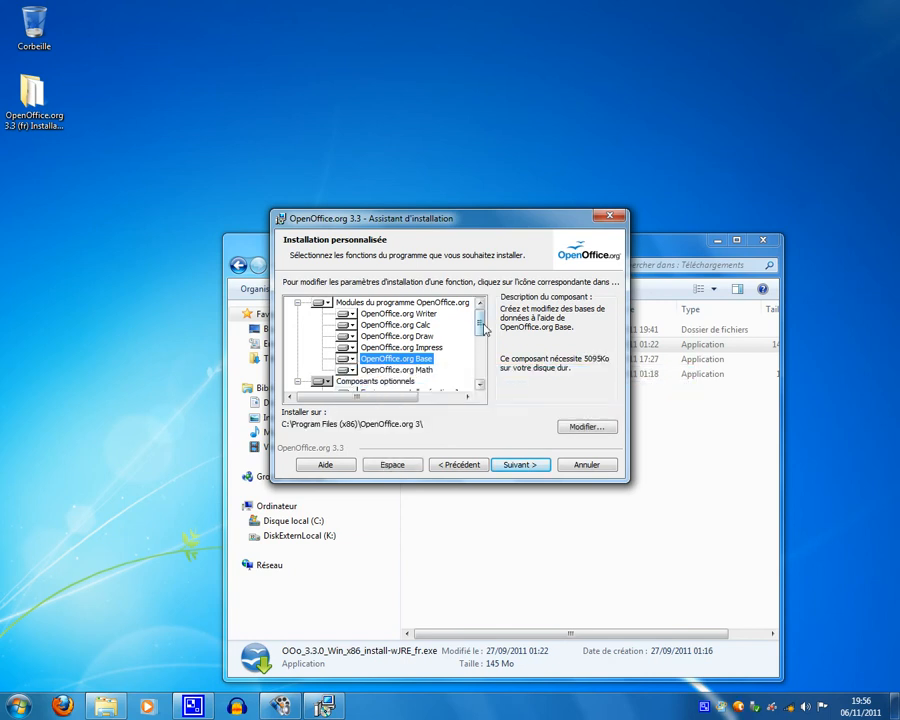
Step: Under the optional components' dictionaries, exclude the Spanish dictionary (Espagnol) and restore it with its sub-components on the local hard disk
left_click_drag(480, 322, 481, 351)
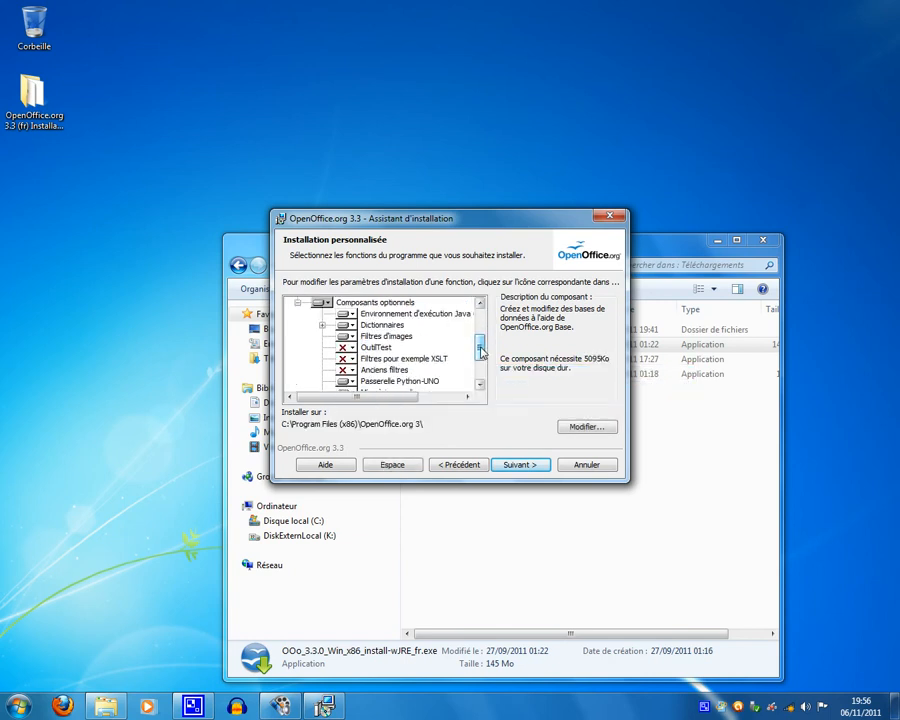
left_click(297, 302)
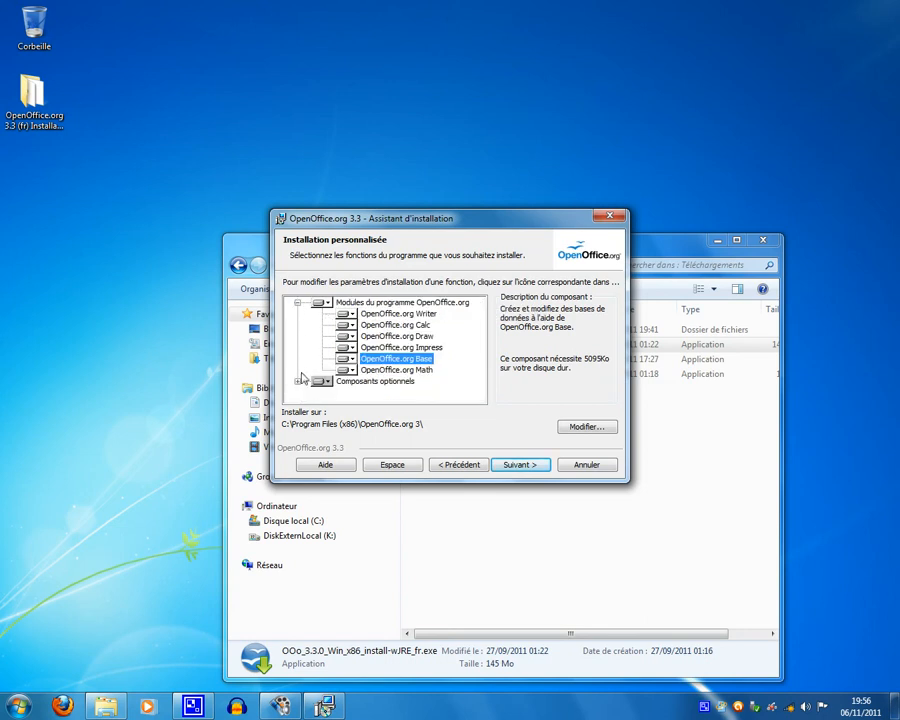
left_click(299, 384)
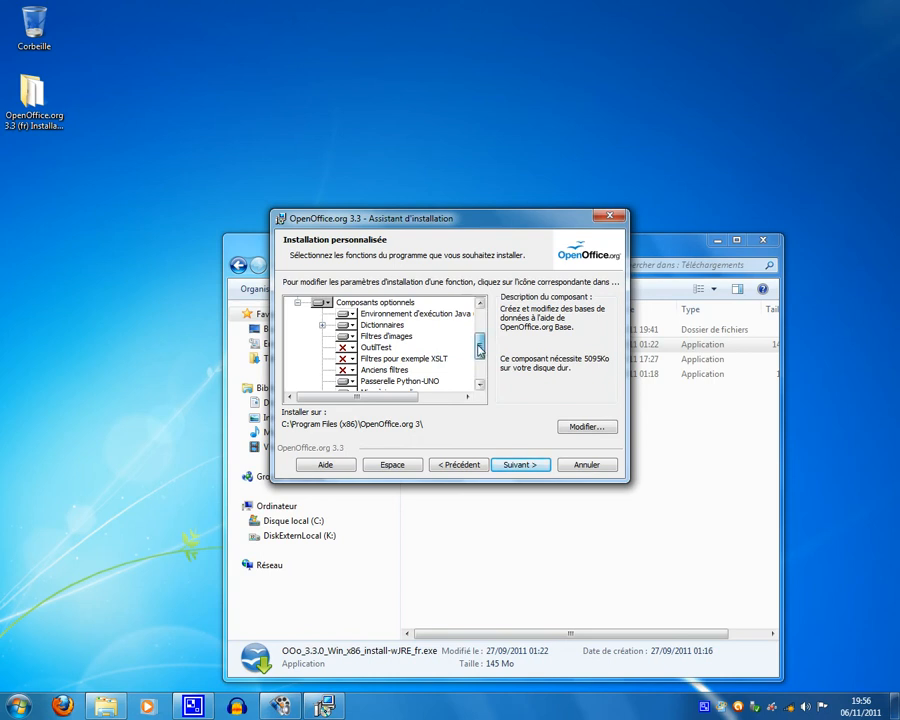
scroll(481, 345, "up", 1)
scroll(480, 345, "down", 1)
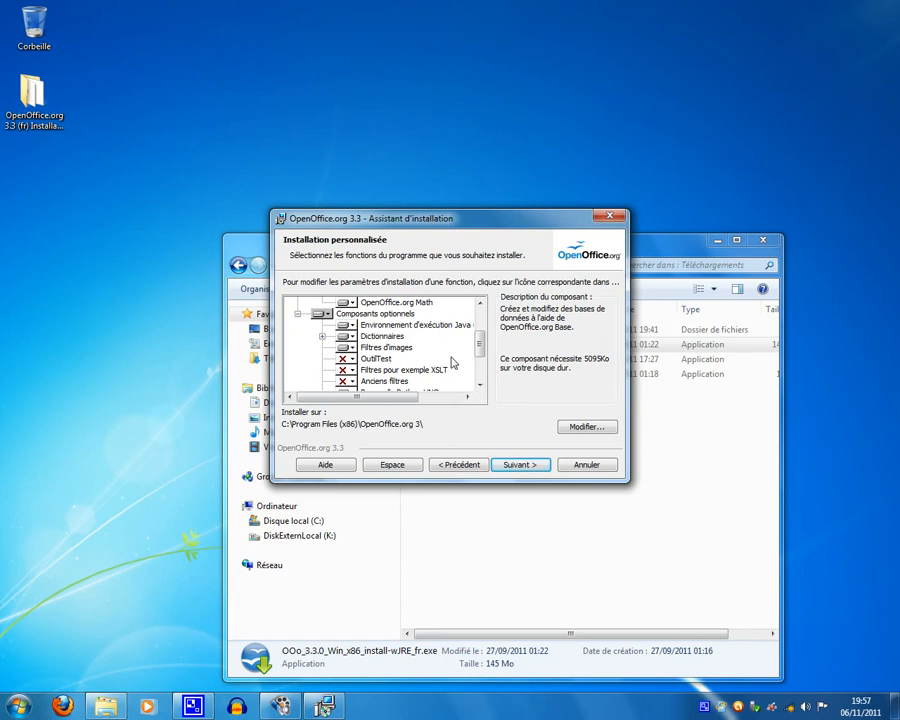
left_click(346, 336)
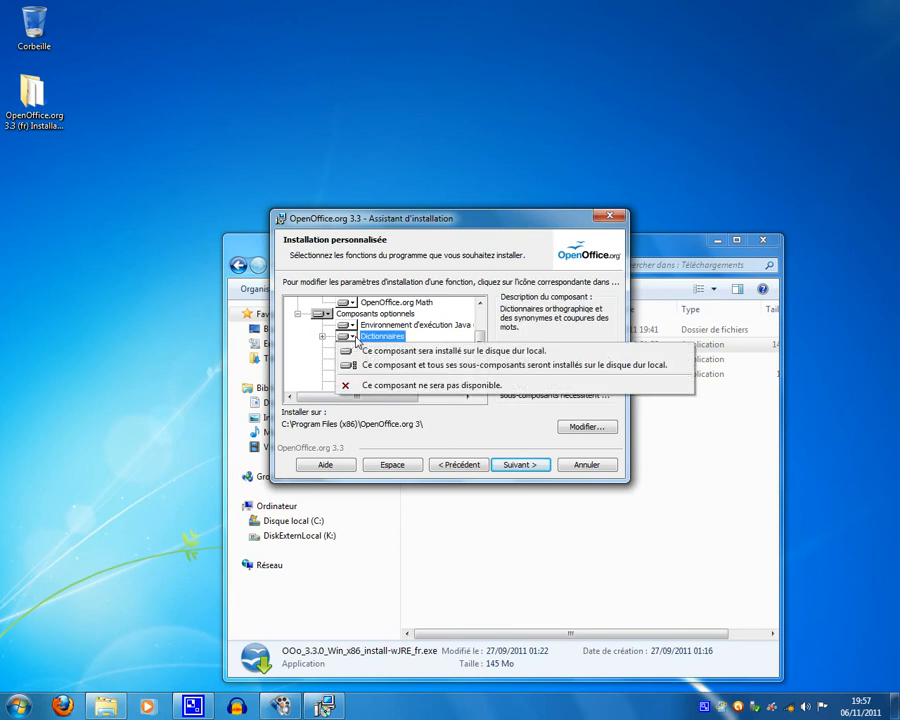
left_click(322, 337)
left_click(370, 371)
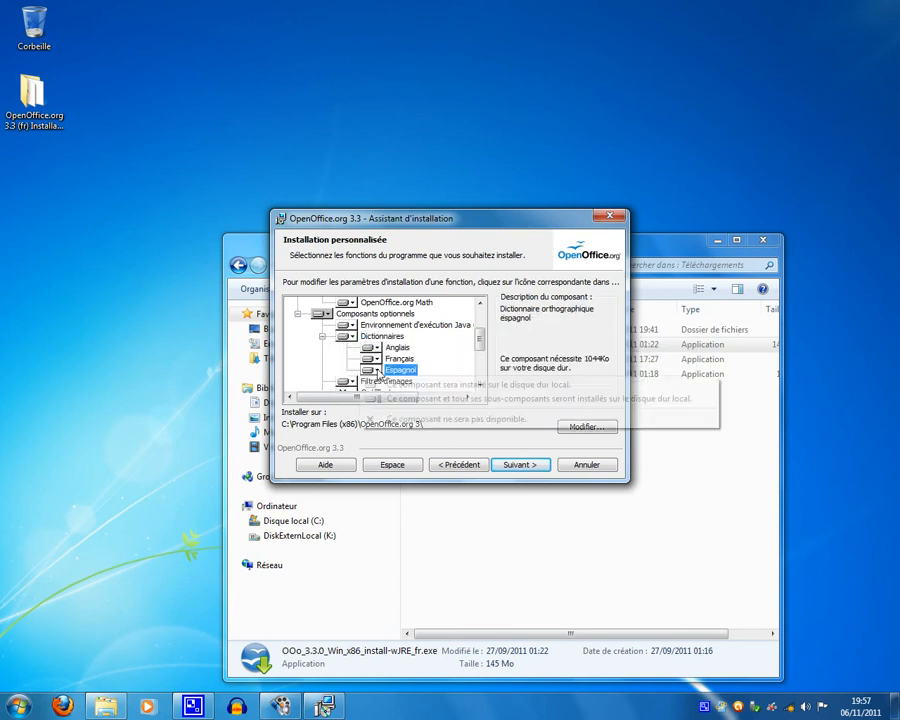
left_click(394, 419)
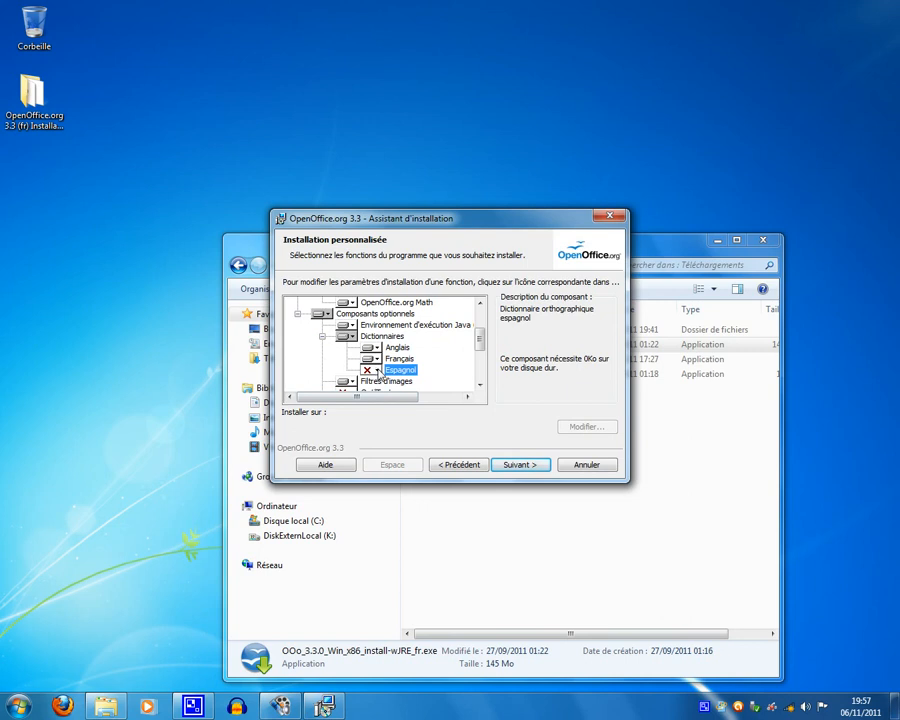
left_click(377, 373)
left_click(392, 399)
left_click(322, 337)
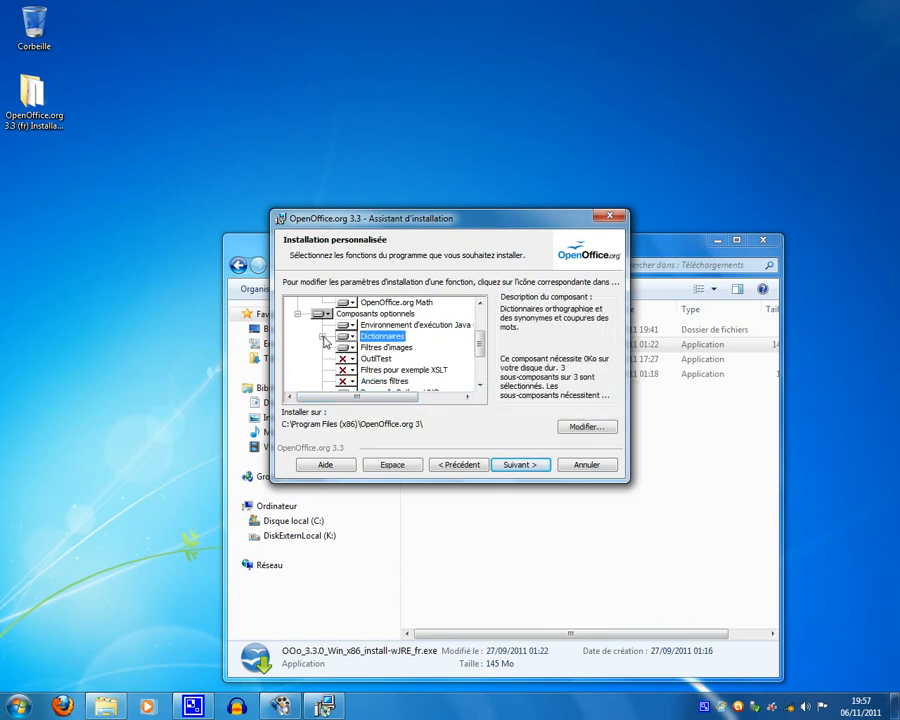
Step: Review the remaining optional components and the drives offered for the target folder, leaving the installation path as it is
left_click_drag(479, 345, 483, 370)
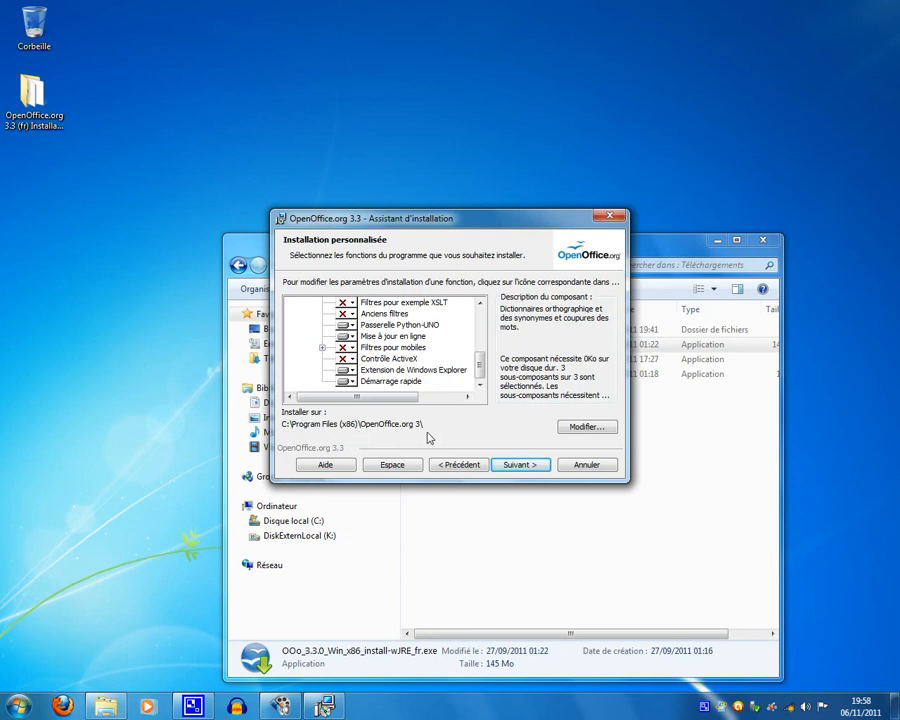
left_click(575, 428)
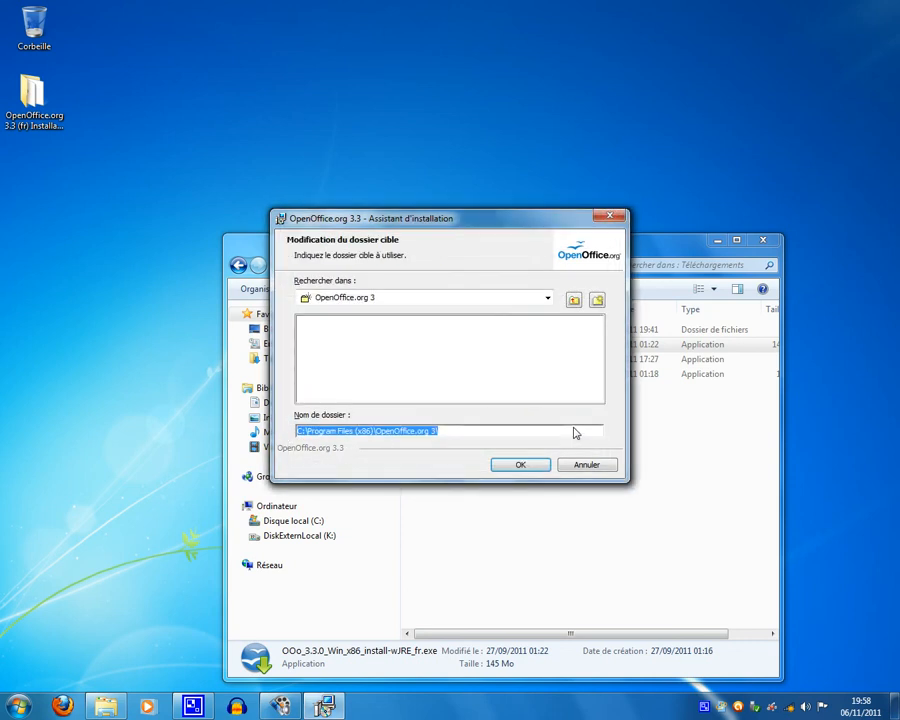
left_click(548, 298)
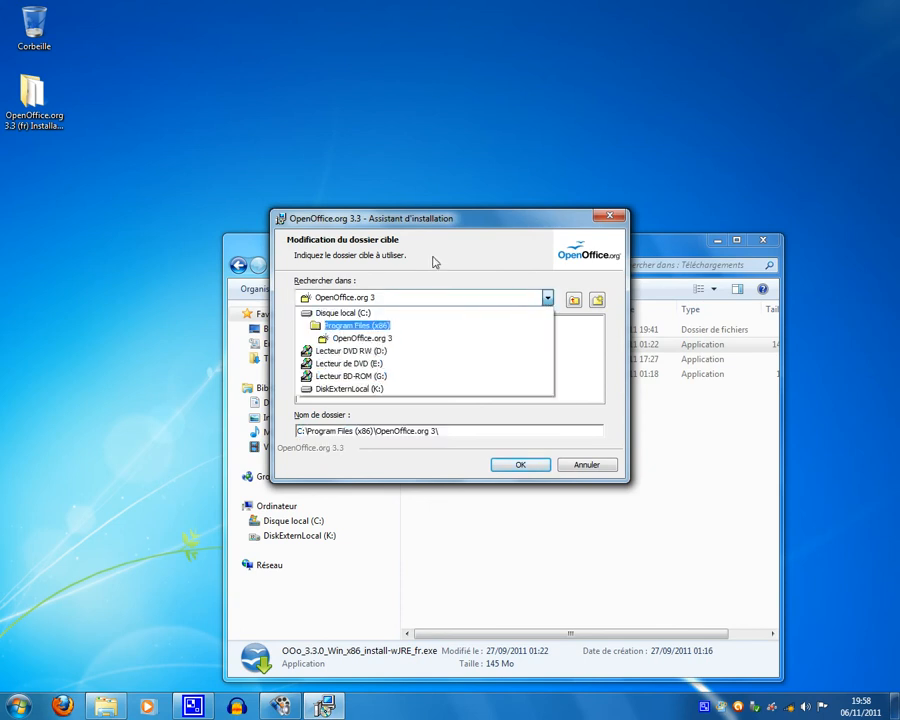
left_click(548, 298)
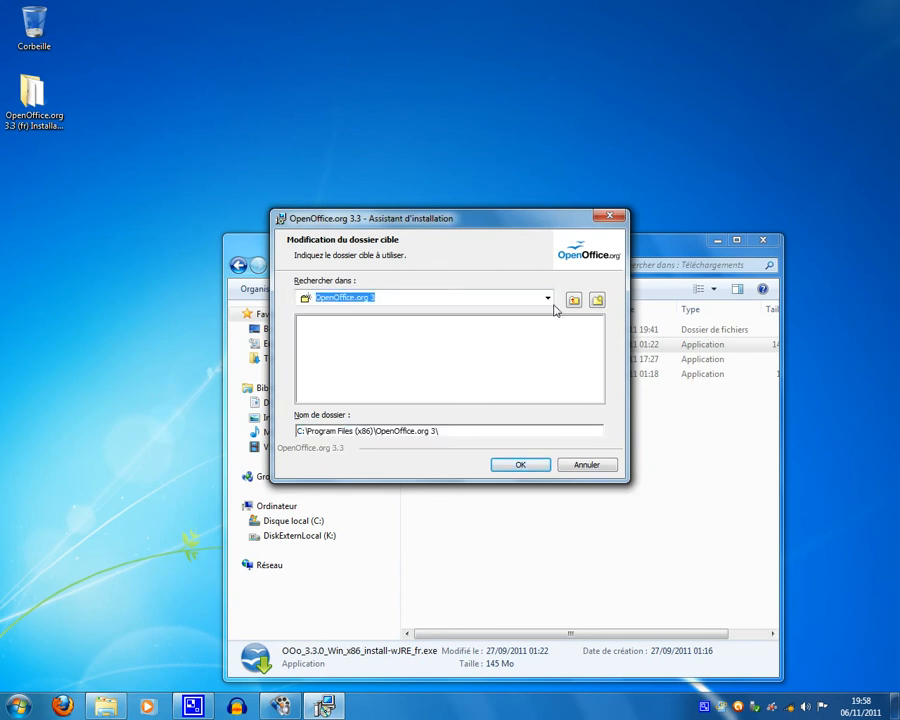
left_click(594, 468)
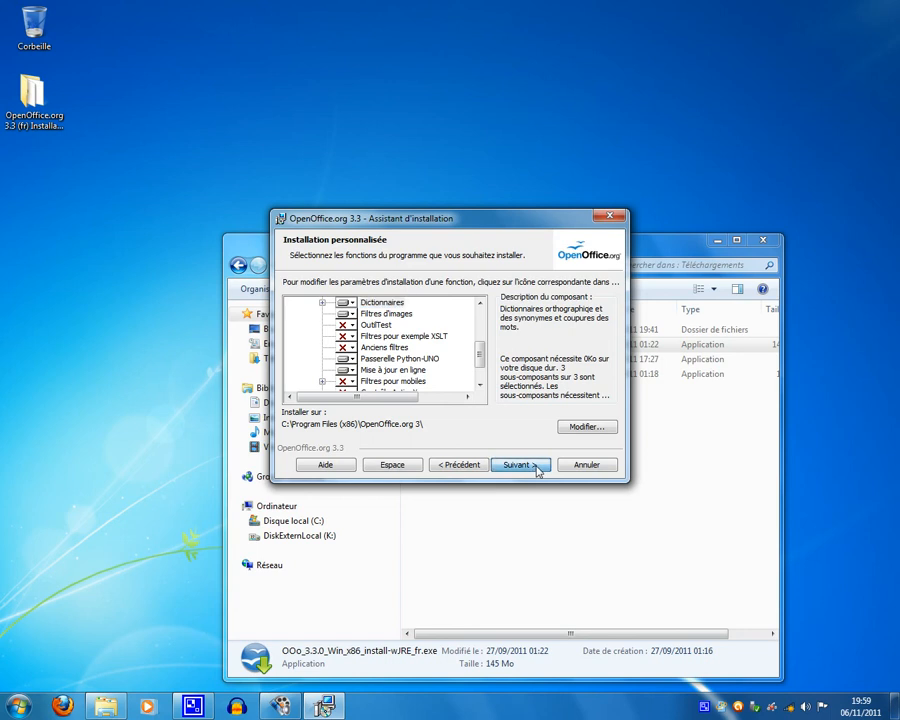
Step: Accept the custom component selection and make OpenOffice.org the default application for Microsoft Excel workbooks and PowerPoint presentations, alongside Word documents
left_click(537, 466)
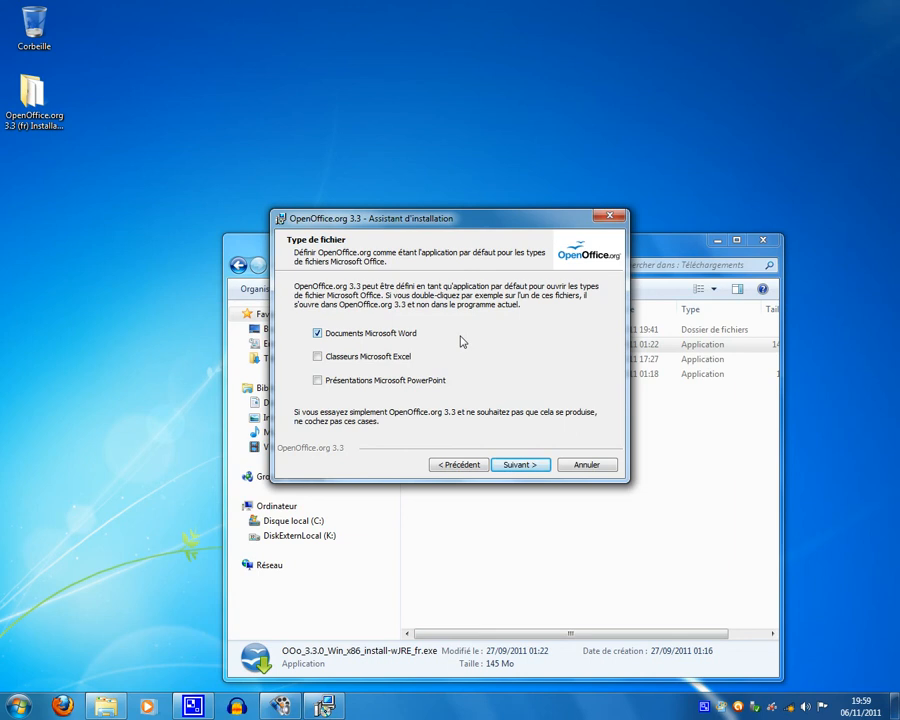
left_click(408, 357)
left_click(412, 381)
left_click(518, 464)
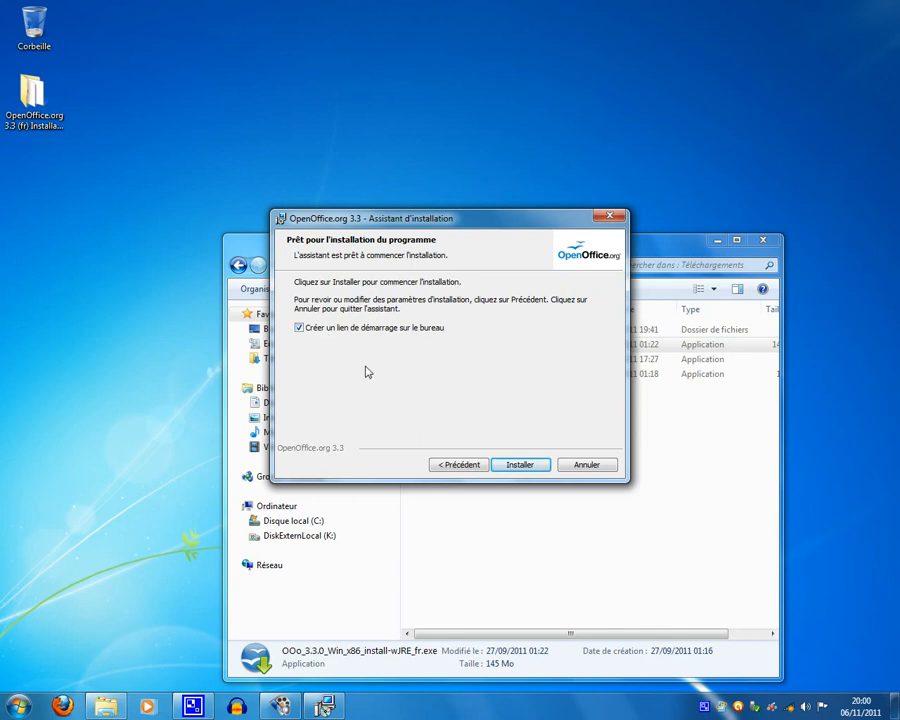
Step: Install OpenOffice.org 3.3 with a desktop shortcut, then finish the wizard and close the Téléchargements folder
left_click(519, 467)
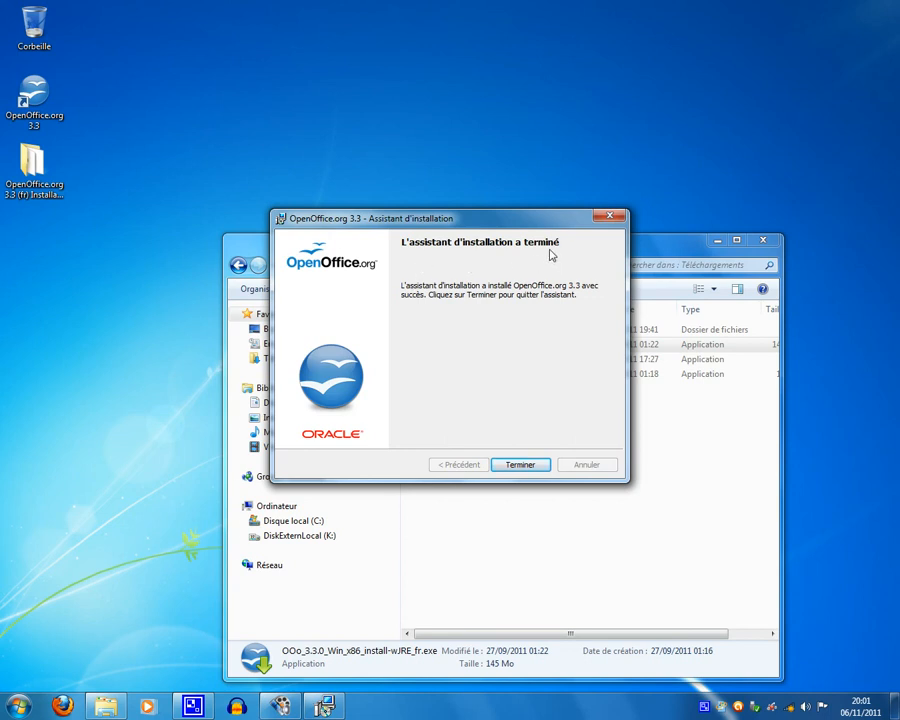
left_click(519, 465)
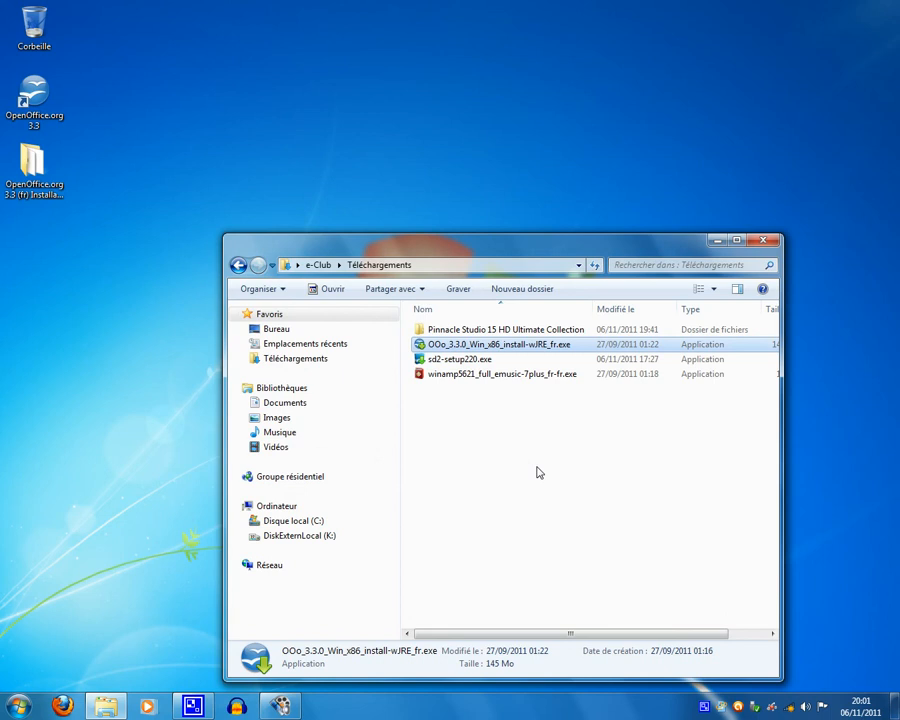
left_click(765, 242)
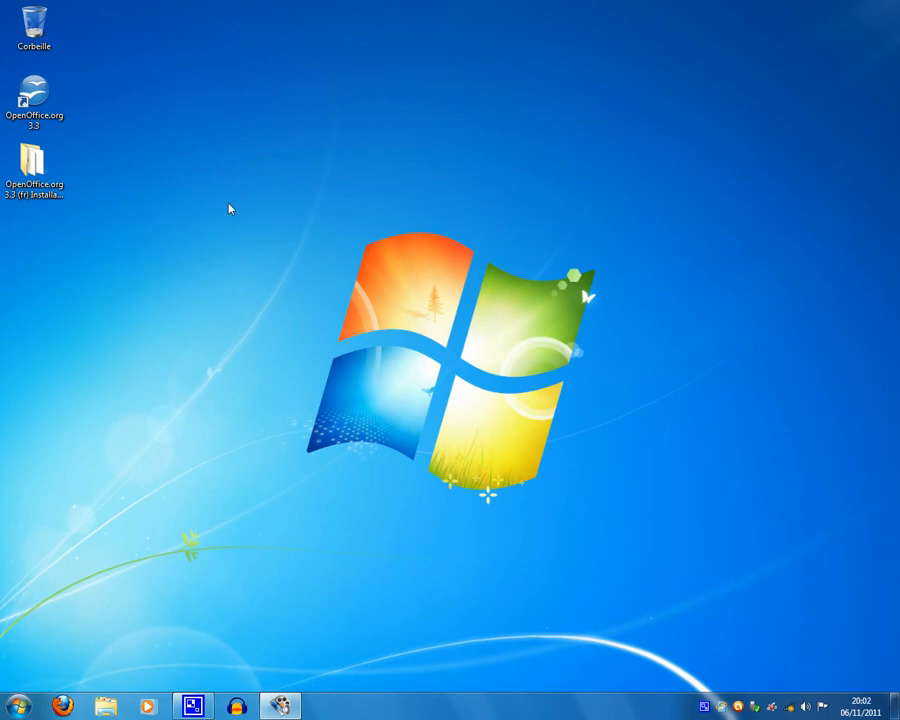
Step: Launch OpenOffice.org 3.3 from its desktop shortcut and decline participation in the improvement programme
left_click(37, 98)
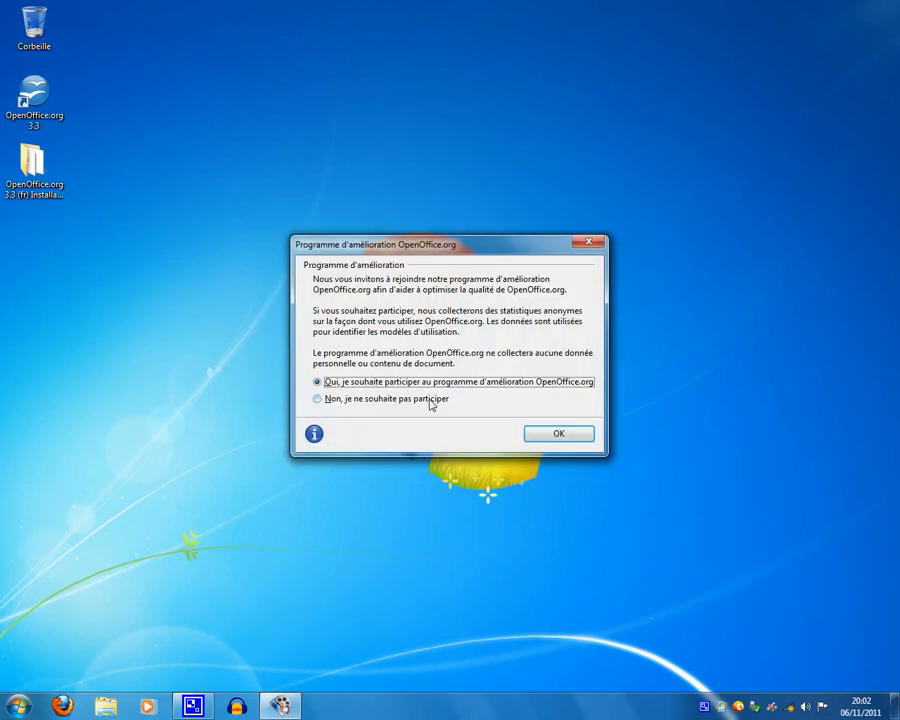
left_click(431, 400)
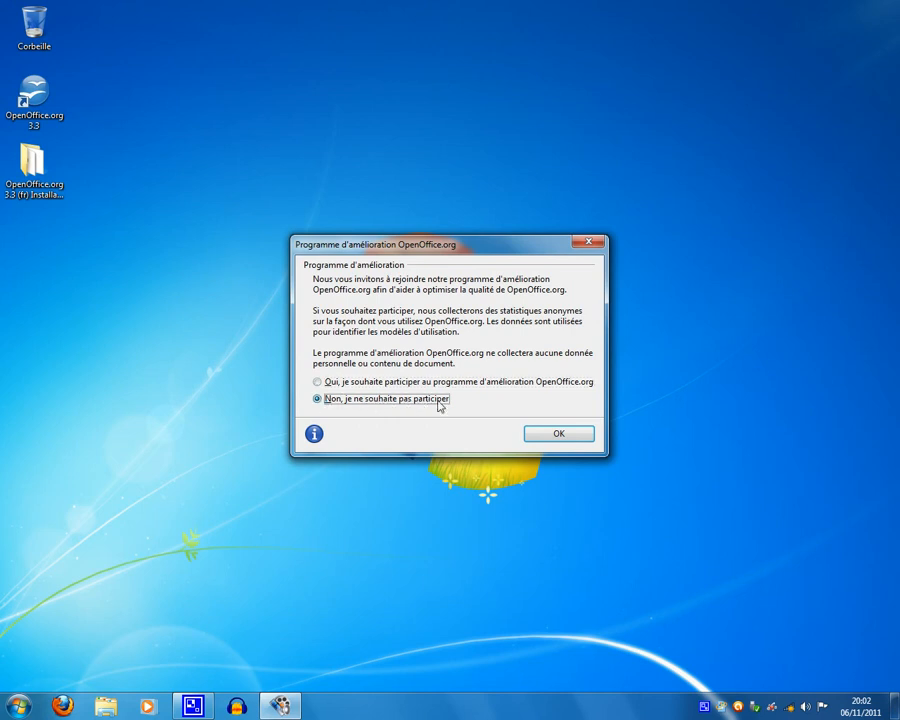
left_click(558, 436)
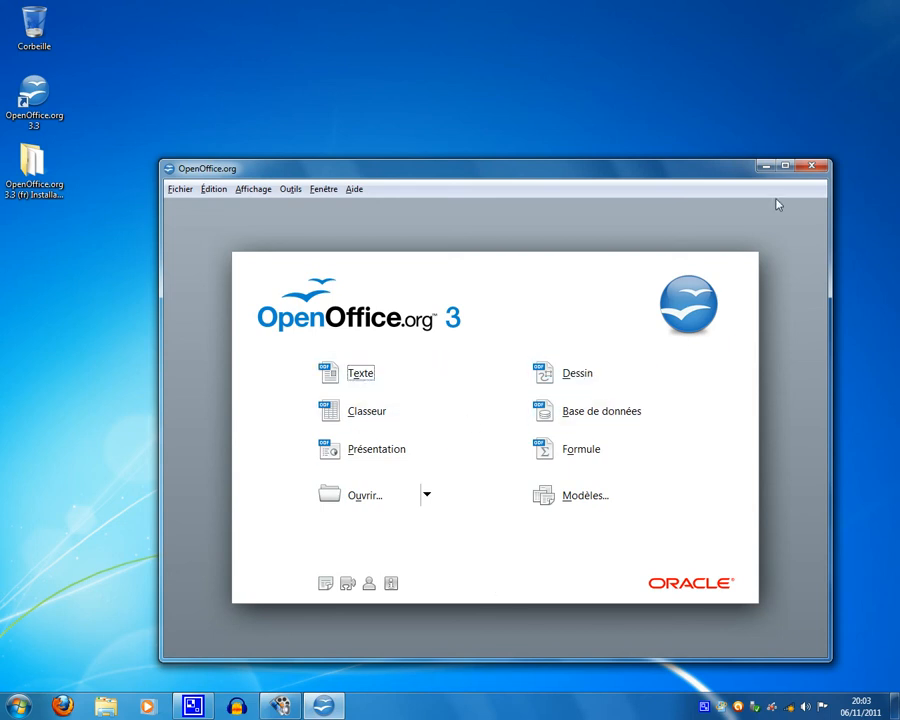
Step: Maximize the OpenOffice.org start window, open a blank text document to check Writer, and close it
left_click(785, 166)
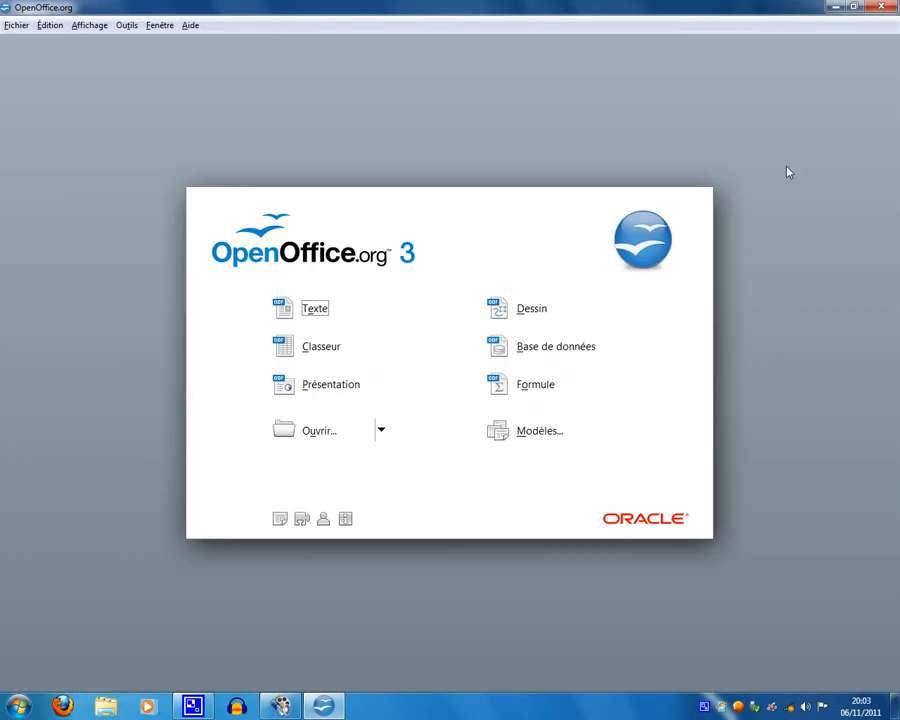
left_click(315, 312)
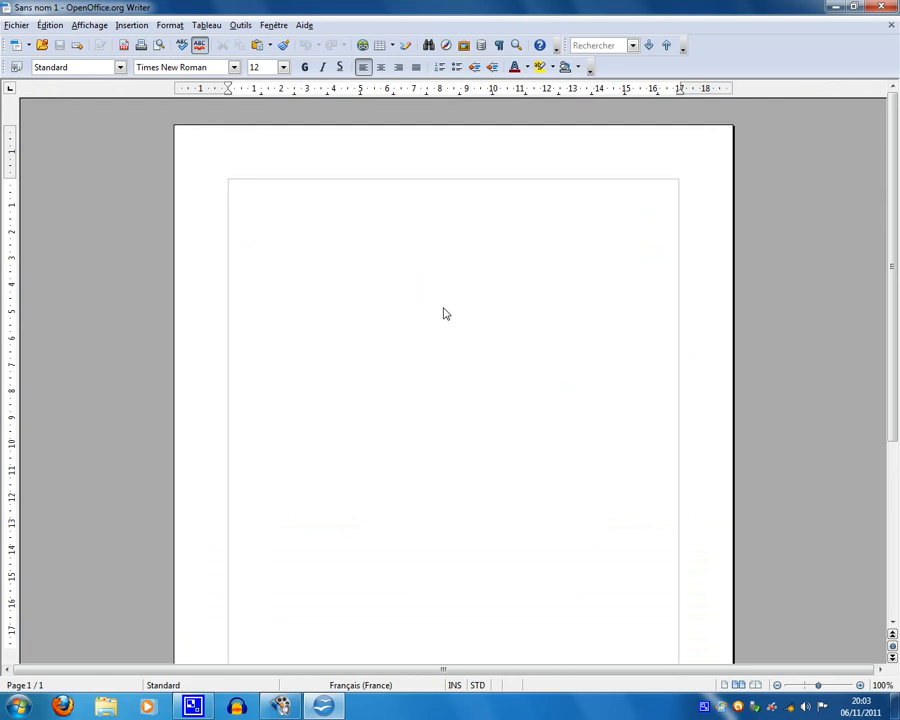
left_click(884, 8)
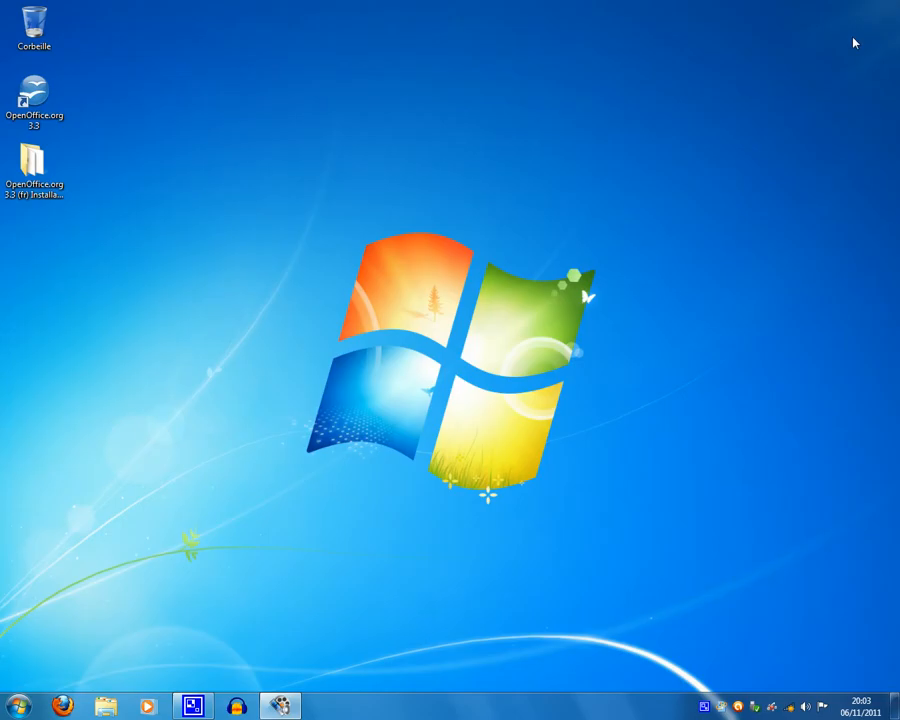